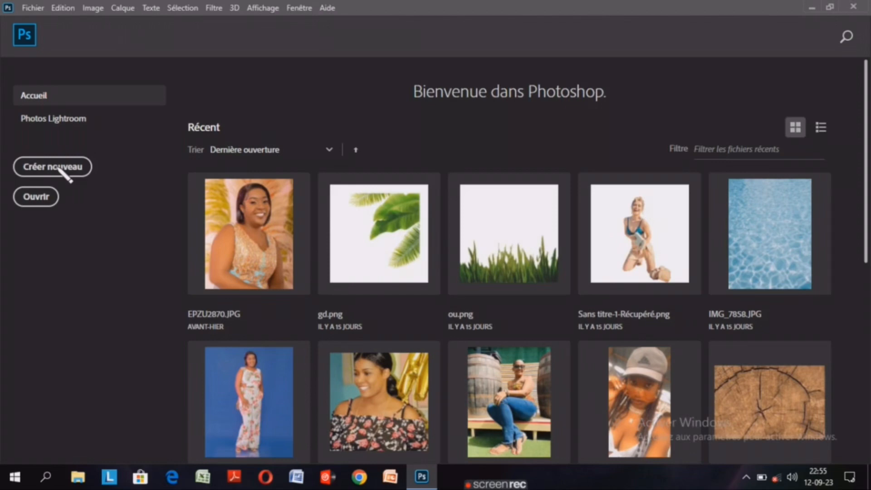
Start a new document measured in pixels and set its width to 1280.
left_click(64, 175)
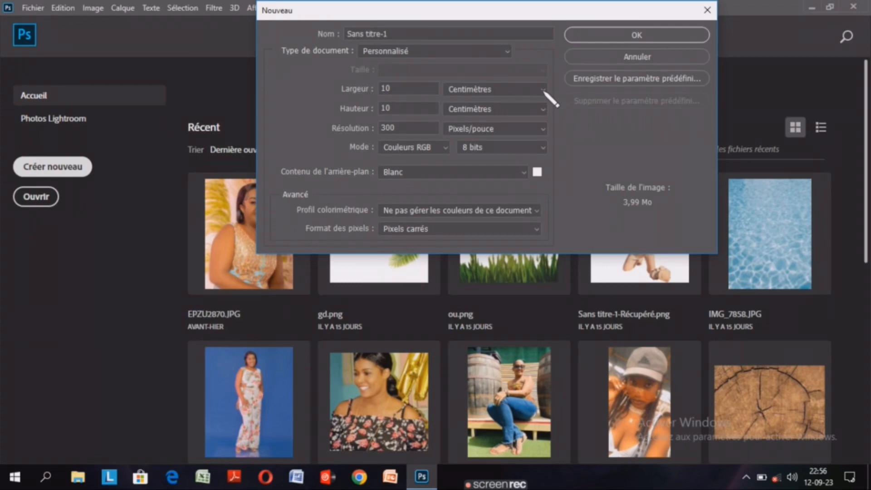
left_click(543, 90)
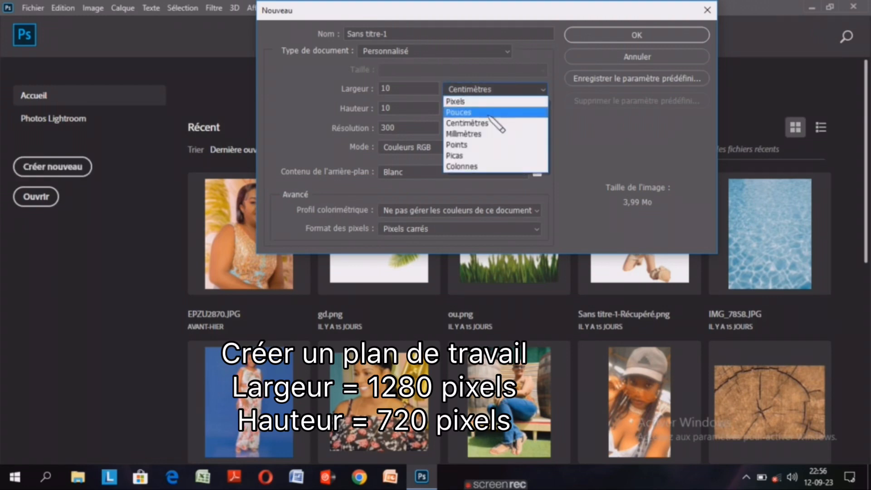
left_click(479, 102)
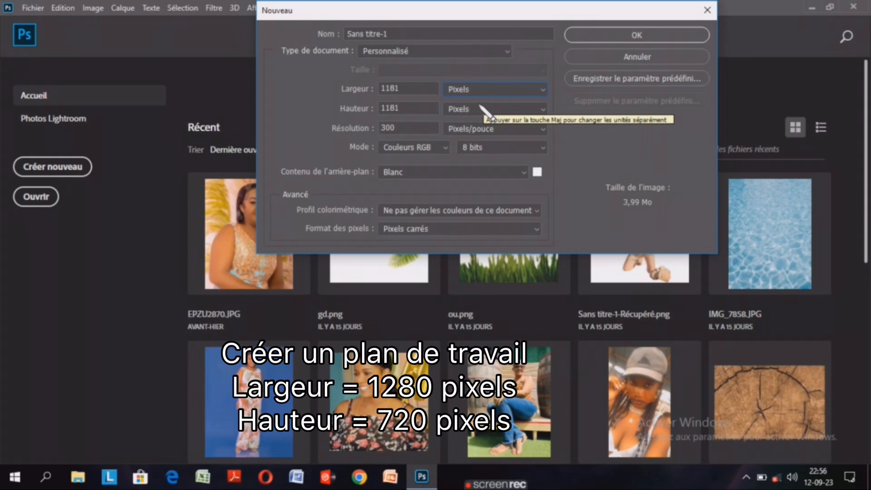
left_click(402, 89)
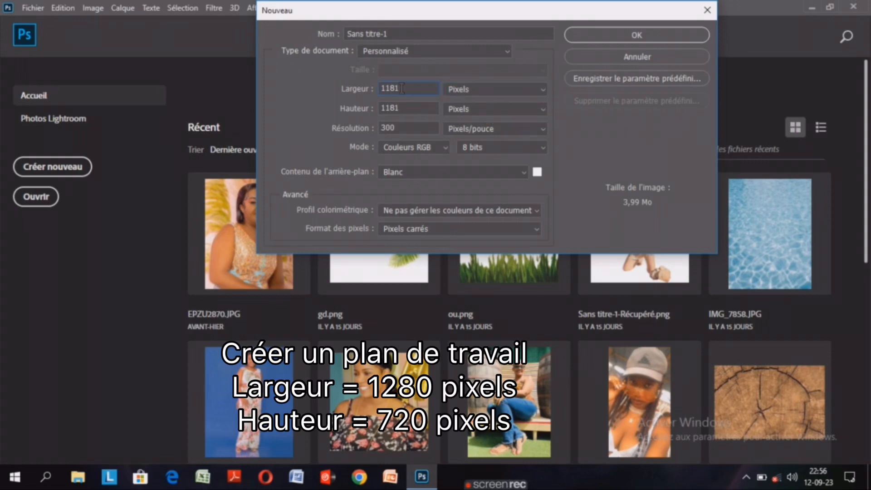
left_click_drag(402, 89, 382, 89)
key("BackSpace")
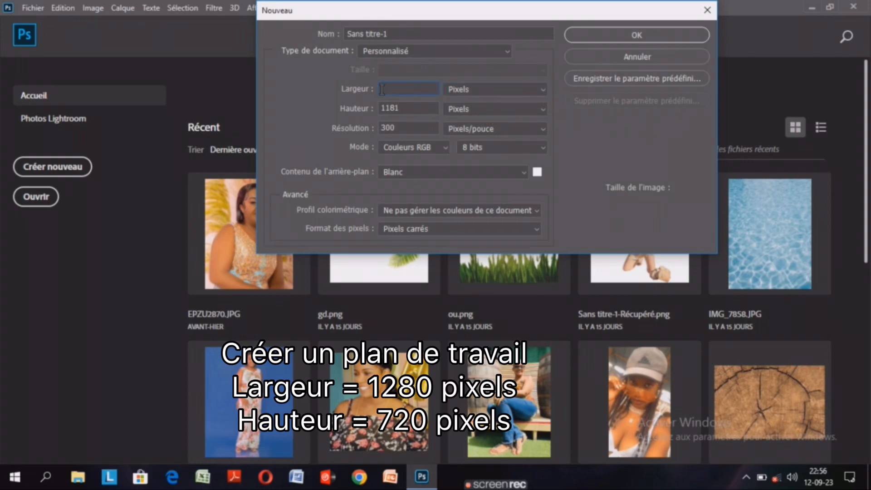
type("1280")
Set the height to 720 pixels, keep the resolution in pixels per inch, and create the document.
left_click(400, 108)
left_click_drag(400, 108, 383, 109)
key("BackSpace")
type("720")
key("Tab")
left_click(499, 132)
left_click(472, 142)
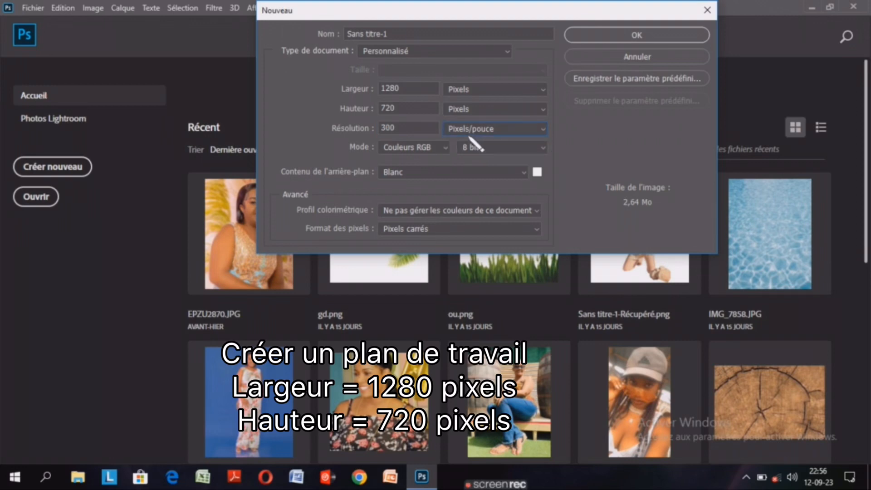
left_click(628, 33)
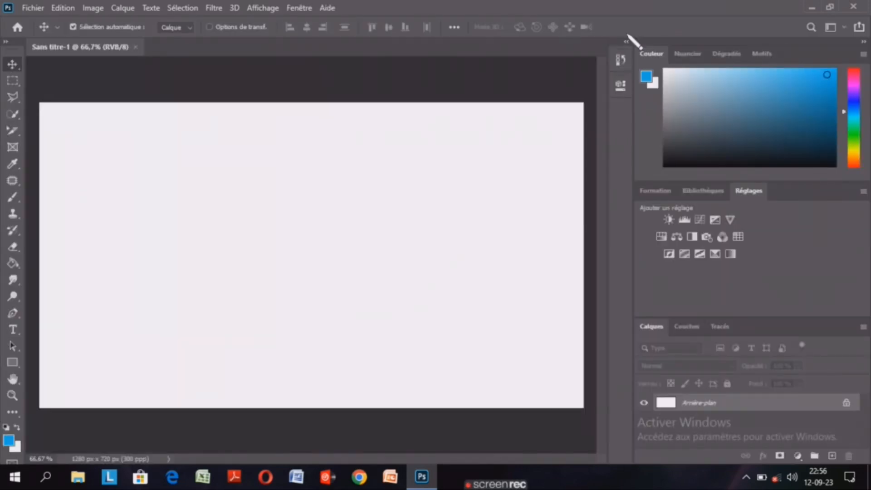
Unlock the blank document's background layer and open the image yve.jpg.
key("ctrl+minus")
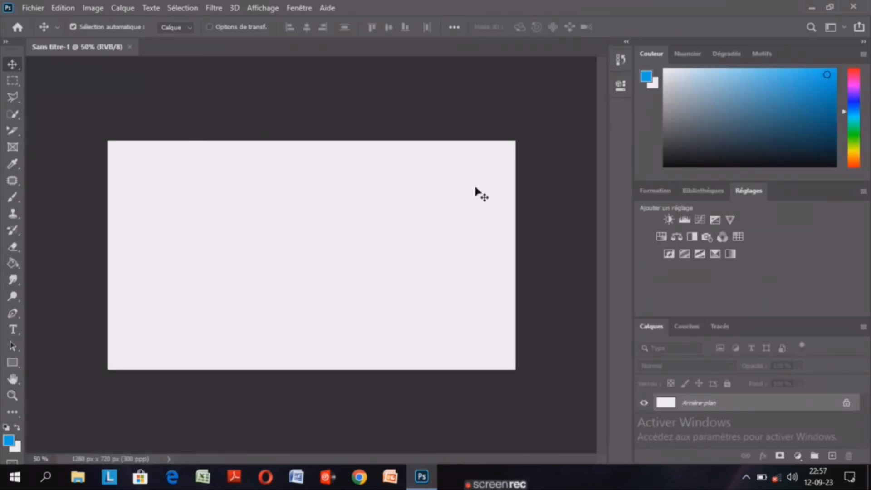
left_click(847, 404)
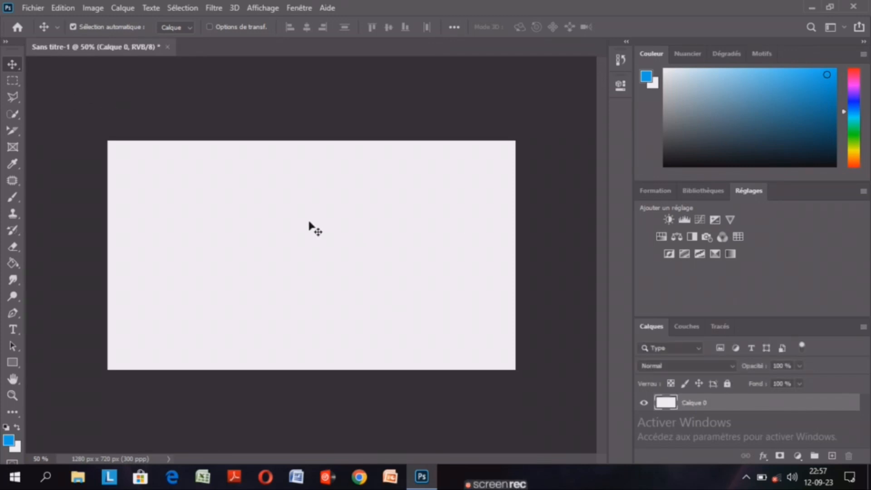
left_click(33, 8)
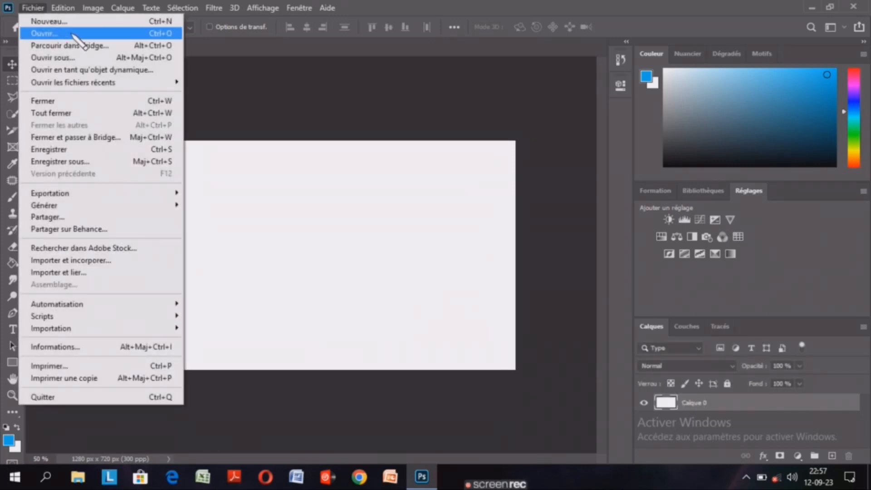
left_click(73, 35)
left_click_drag(418, 117, 415, 234)
left_click(297, 189)
left_click(321, 314)
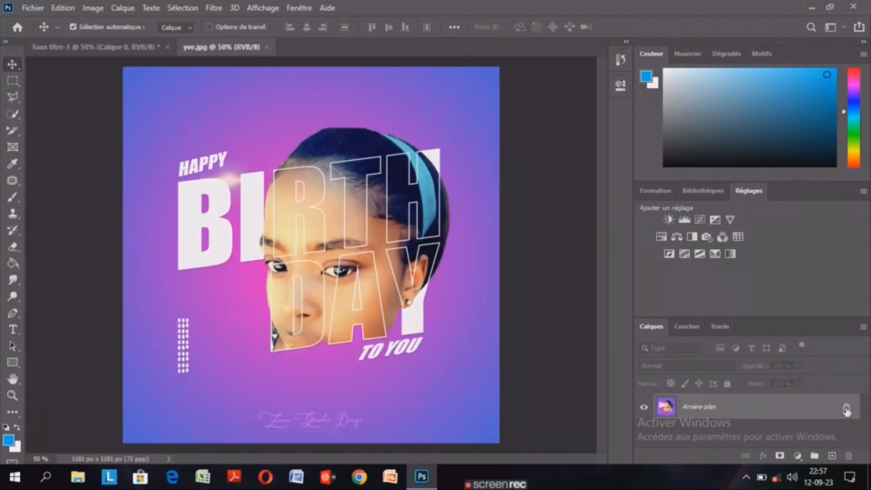
Bring the unlocked yve.jpg image into the blank document and scale it proportionally to 60%.
left_click(848, 411)
left_click_drag(231, 256, 209, 255)
key("ctrl+t")
left_click_drag(216, 28, 191, 30)
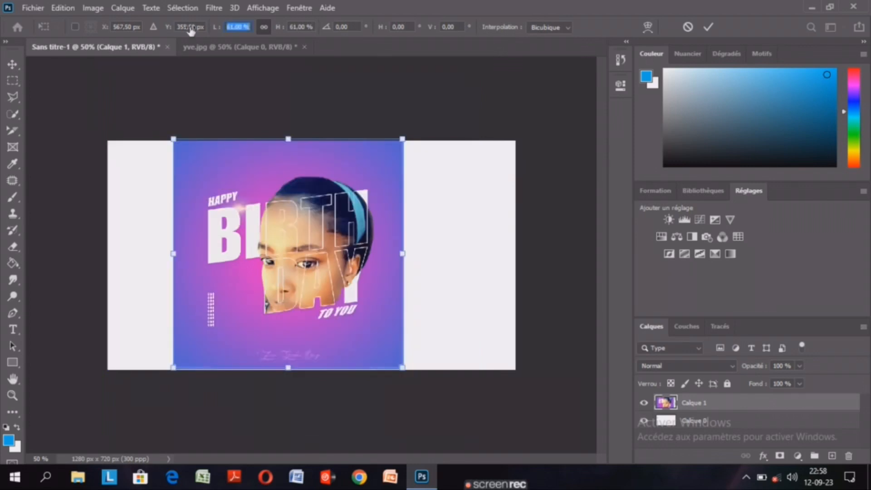
key("Up")
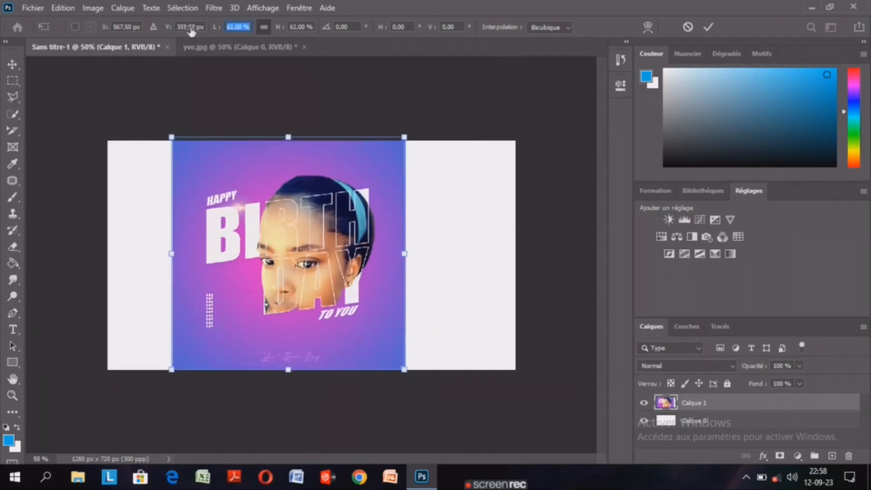
key("Down")
key("Down")
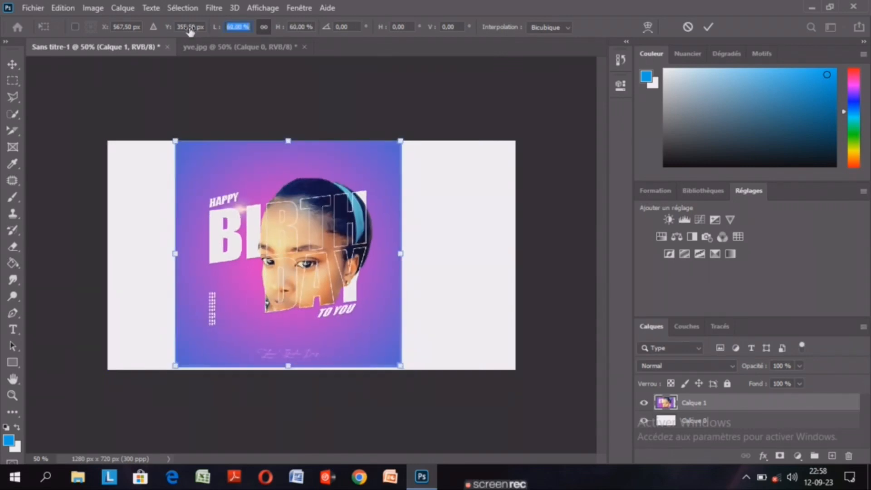
left_click(190, 28)
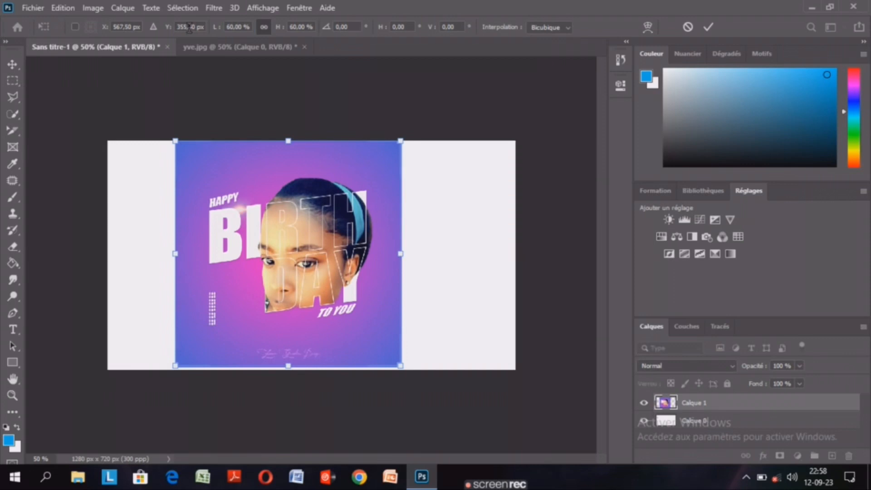
left_click(708, 28)
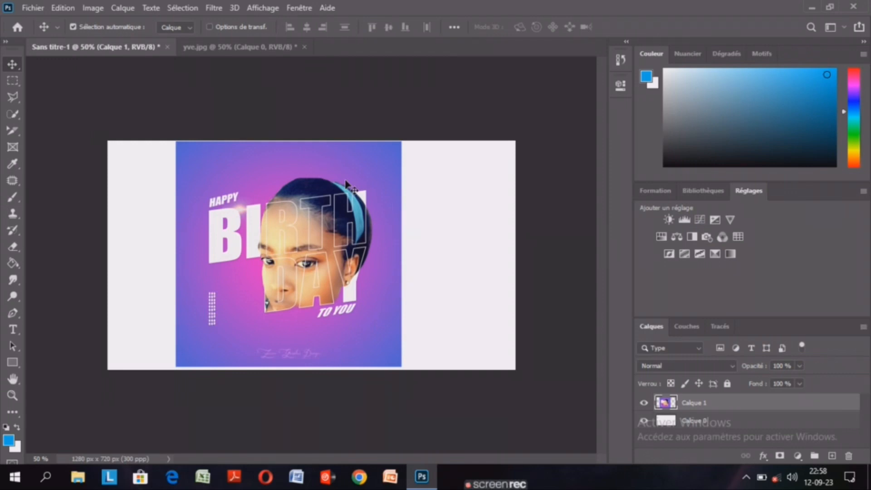
Duplicate the image layer Calque 1 and move the copy about 318 px horizontally to the right.
key("ctrl")
left_click_drag(753, 411, 833, 459)
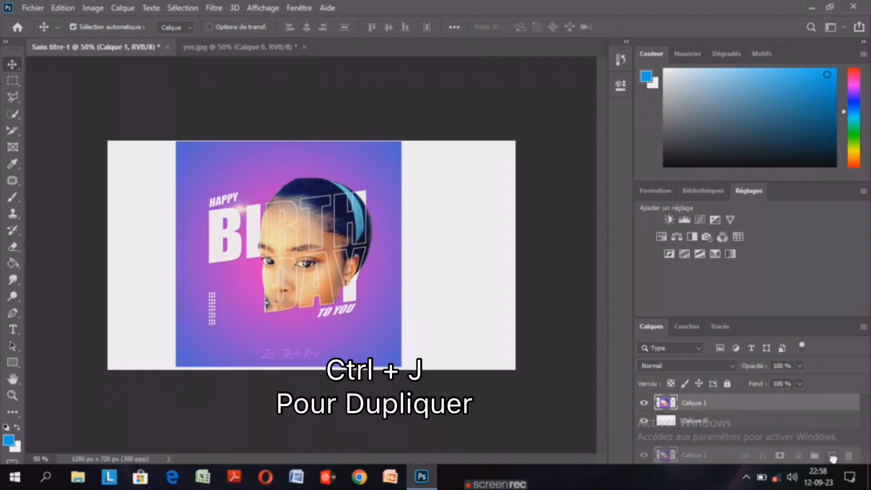
left_click_drag(833, 459, 834, 459)
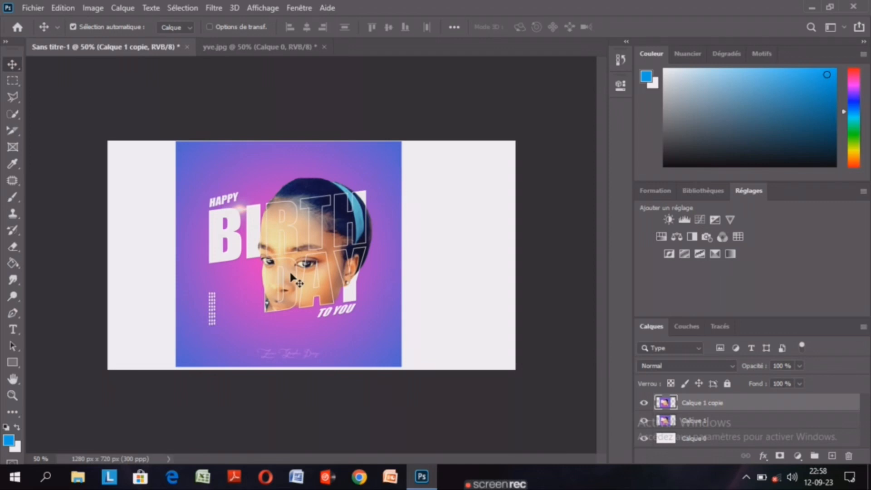
key("ctrl")
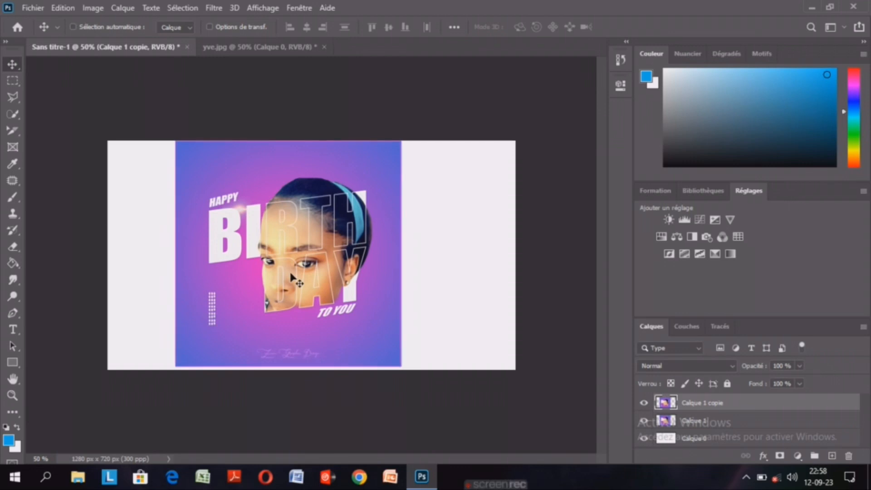
key("ctrl+t")
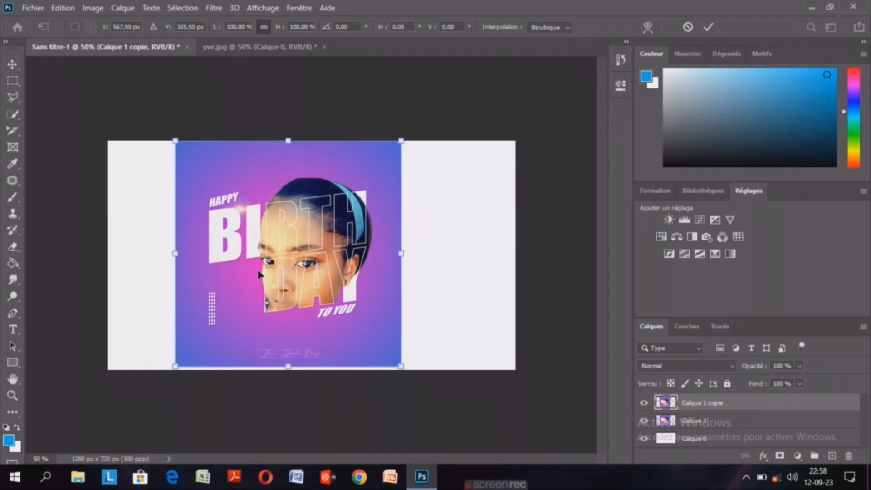
left_click_drag(259, 274, 359, 275)
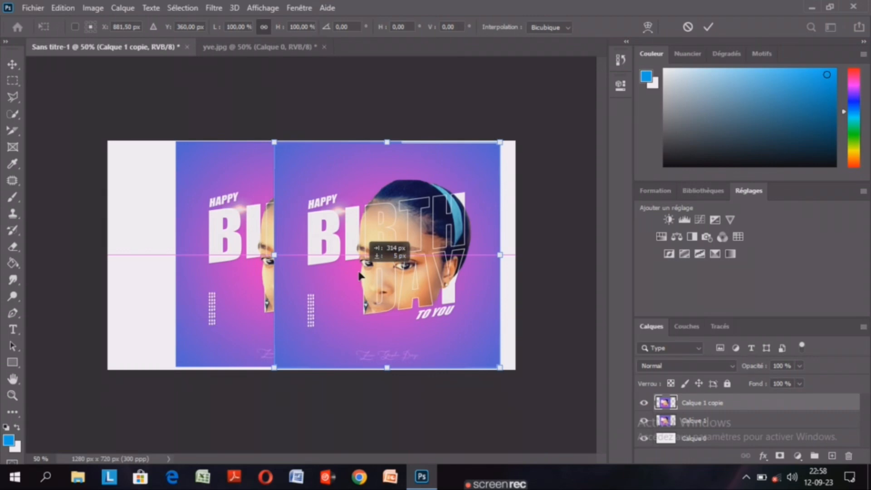
left_click_drag(359, 276, 362, 274)
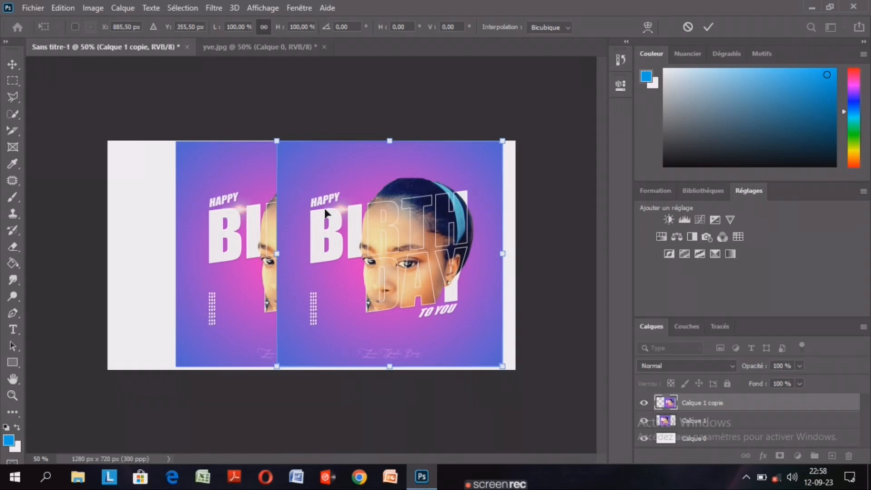
key("Return")
Move the original birthday image about 88 px to the left, keeping its vertical position.
left_click_drag(244, 302, 221, 306)
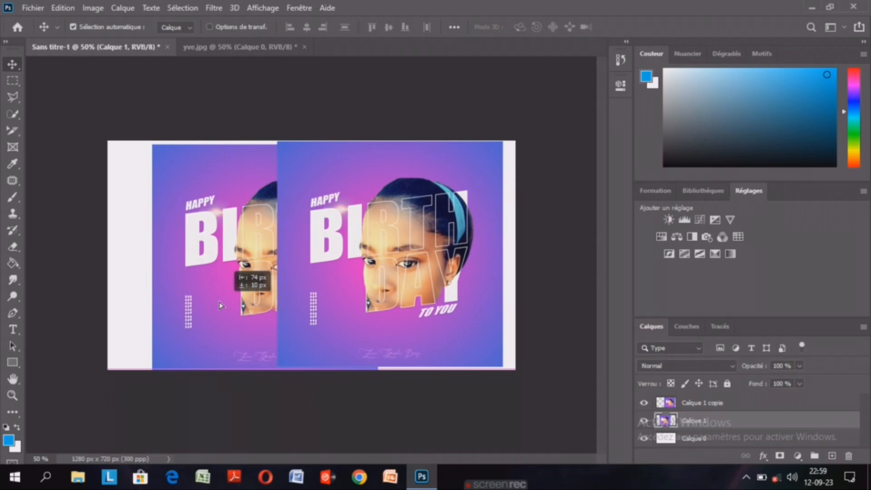
left_click_drag(221, 305, 220, 303)
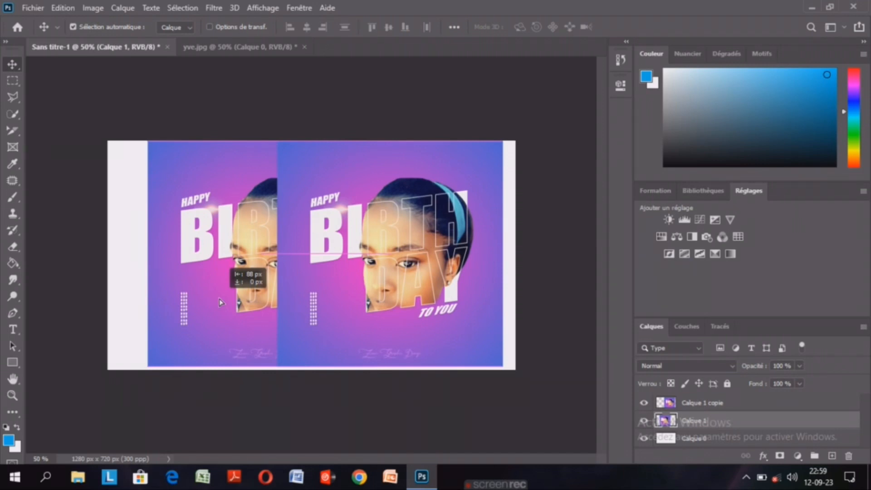
left_click_drag(220, 302, 220, 302)
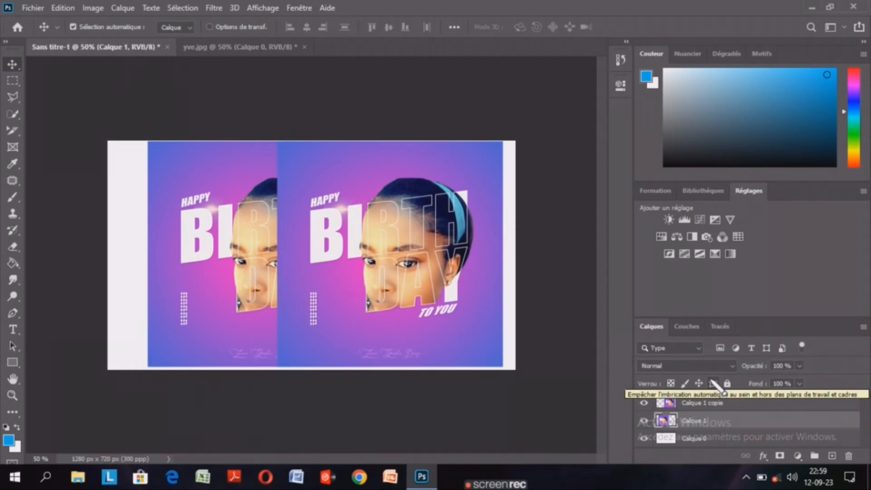
Hide the original image layer Calque 1 and shift the copy left toward the middle of the canvas.
left_click(737, 409)
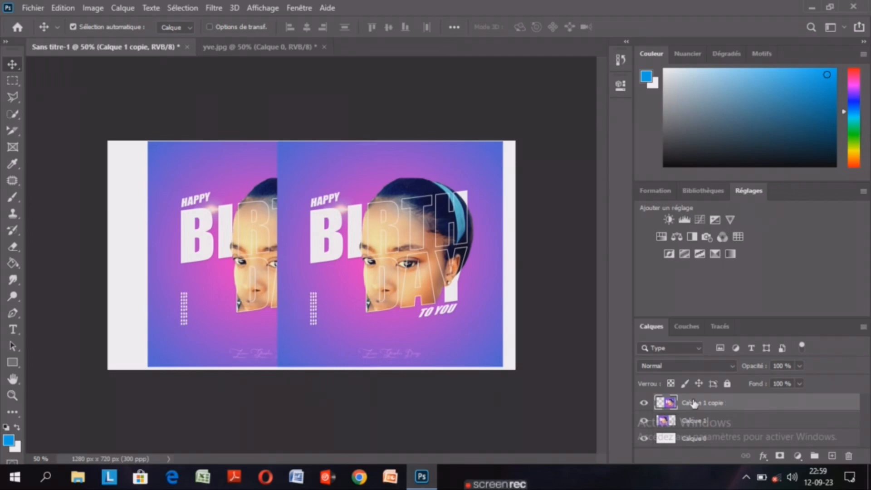
left_click(644, 422)
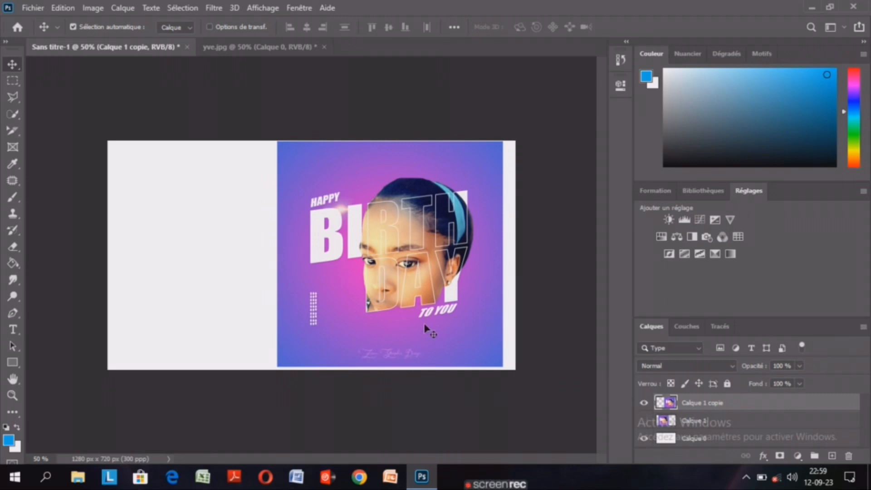
left_click_drag(425, 325, 362, 325)
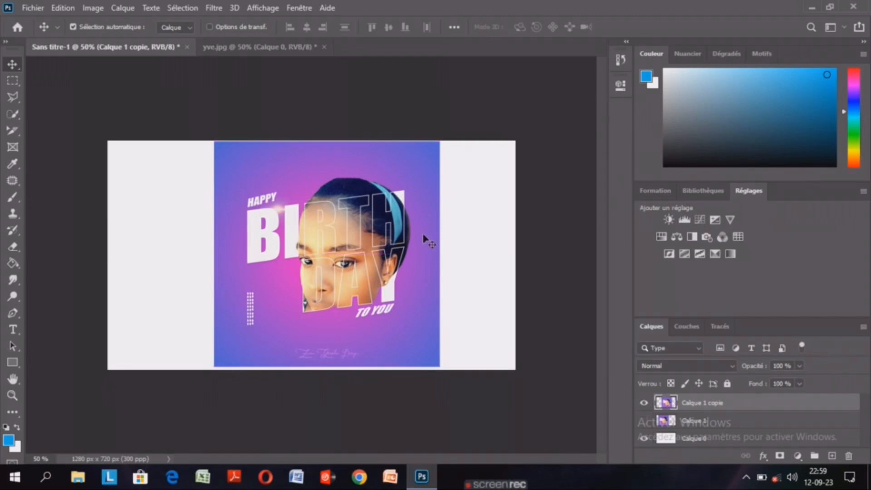
Stretch the image copy non-proportionally to cover the whole canvas, at about 180.54% width and 101.55% height.
key("ctrl+t")
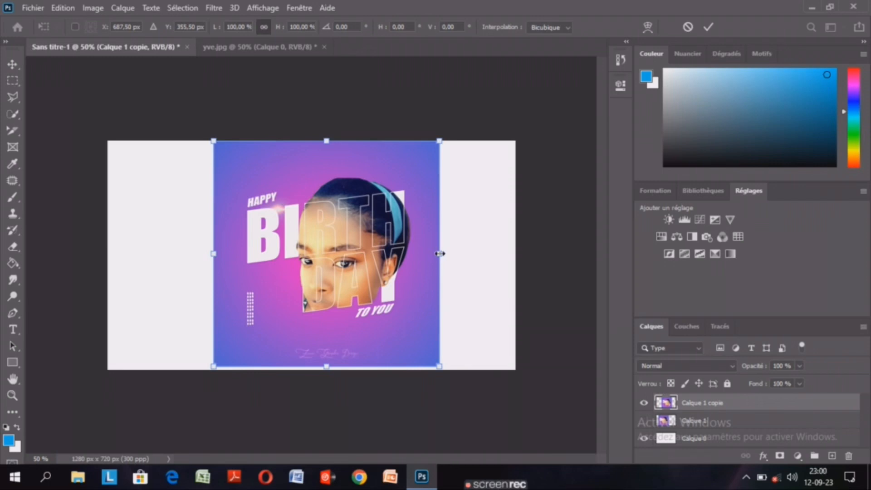
left_click_drag(439, 253, 515, 254)
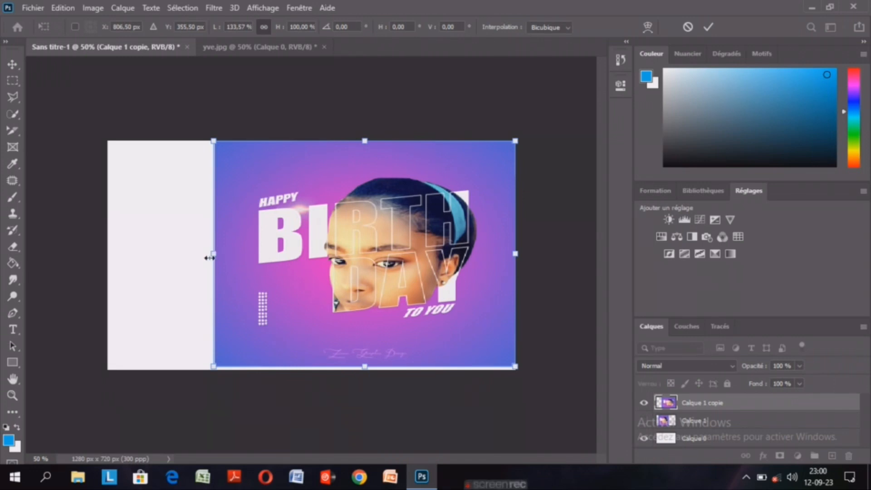
left_click_drag(209, 257, 108, 255)
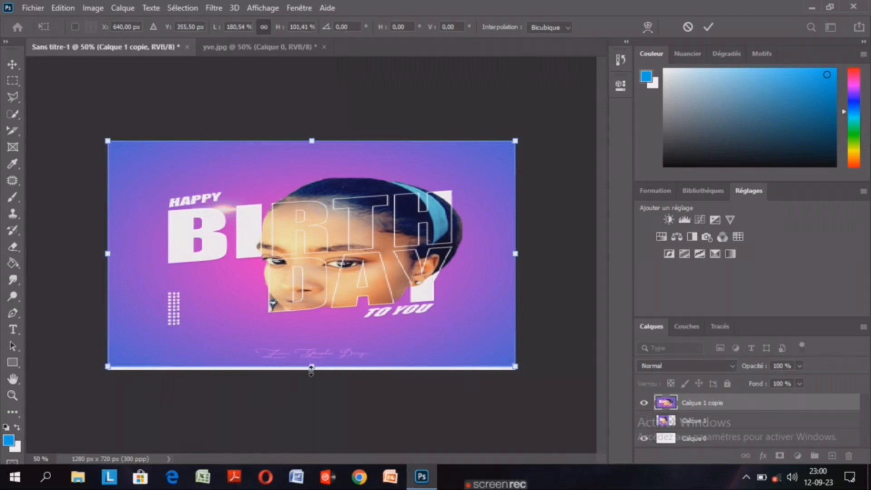
left_click_drag(311, 369, 311, 372)
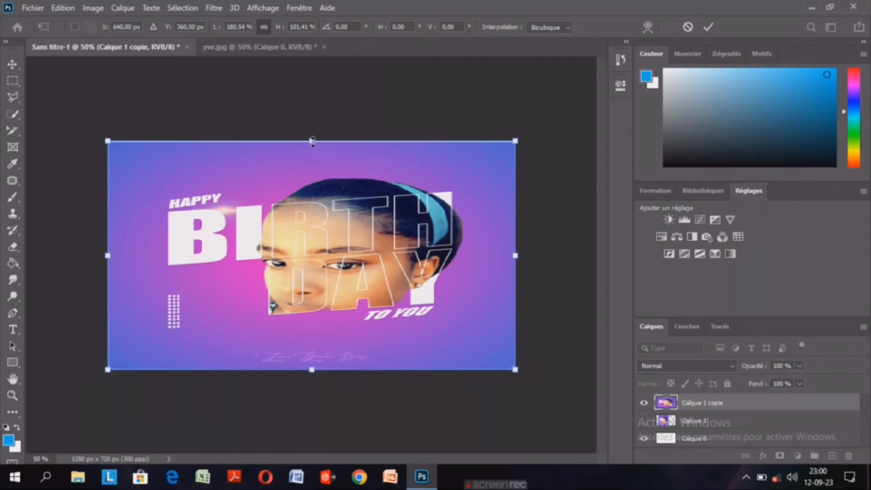
left_click_drag(313, 141, 313, 139)
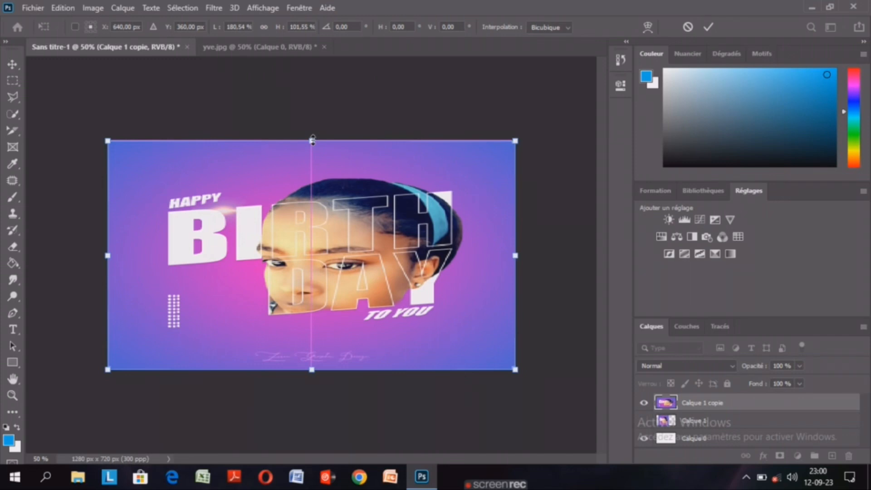
key("Return")
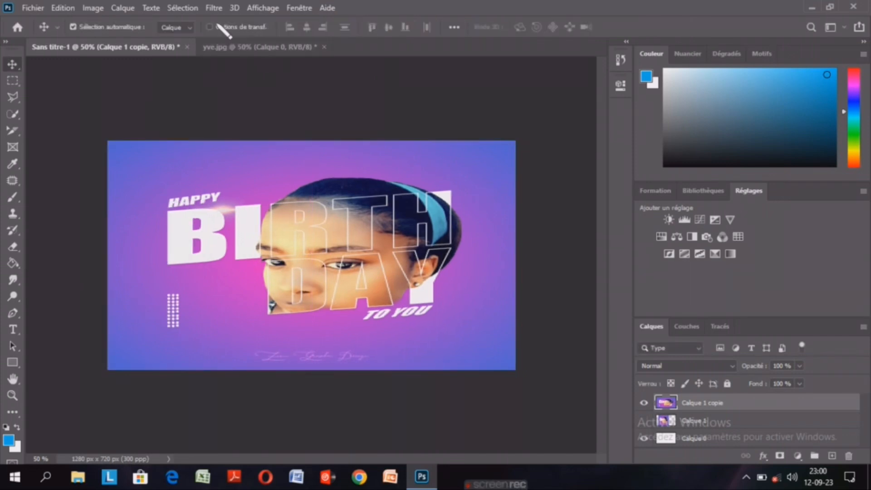
Apply a Gaussian blur to the stretched image copy and lower its layer opacity to 78%.
left_click(215, 8)
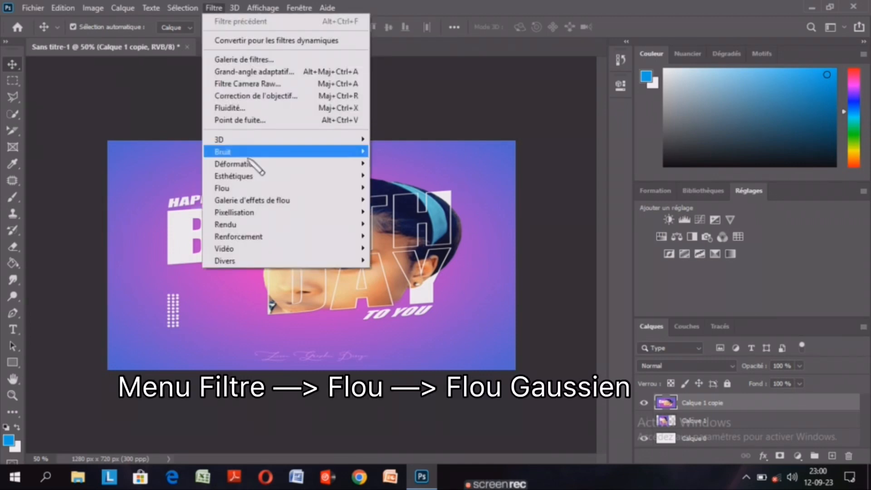
mouse_move(313, 188)
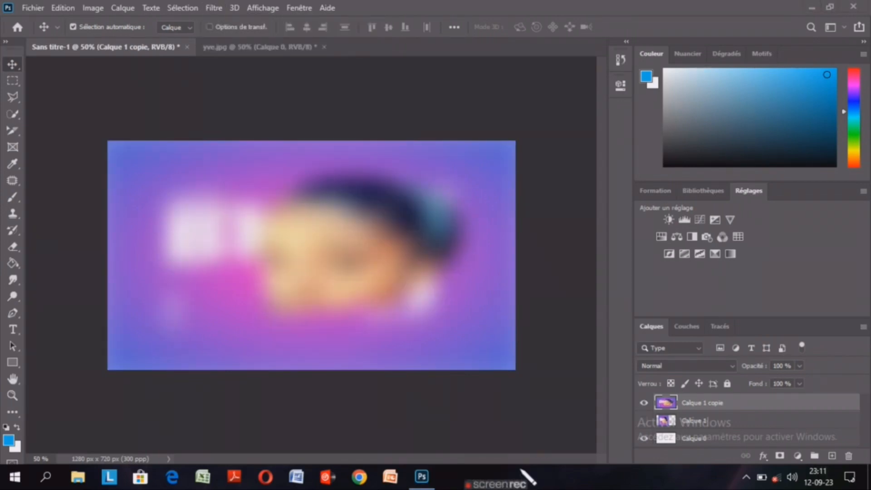
mouse_move(524, 485)
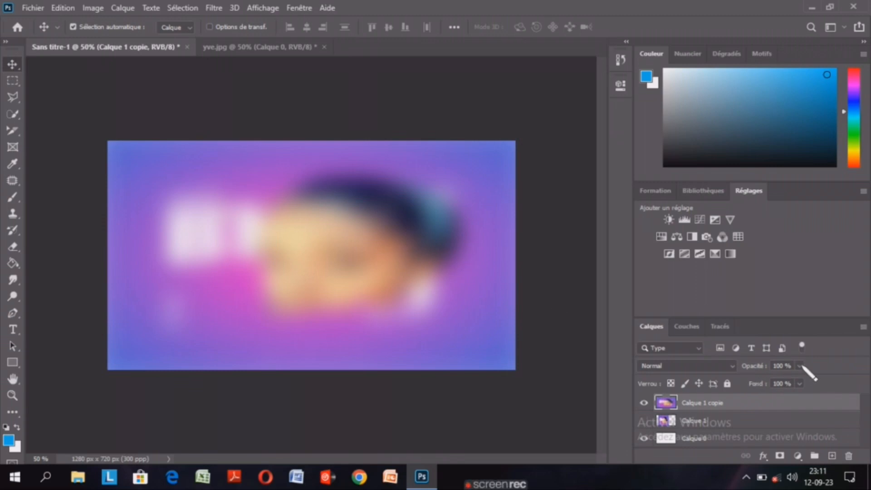
left_click_drag(800, 366, 787, 380)
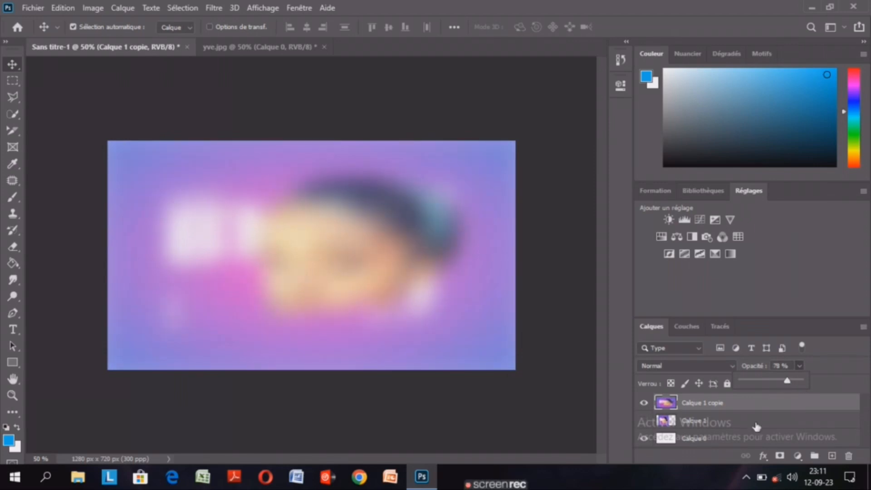
Show the original image layer Calque 1 above the blurred copy and center it on the canvas.
left_click_drag(757, 426, 755, 405)
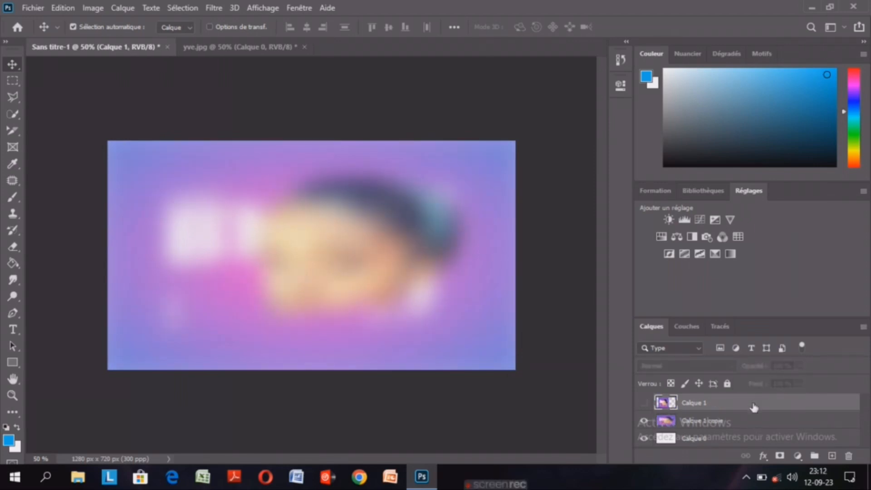
left_click(644, 403)
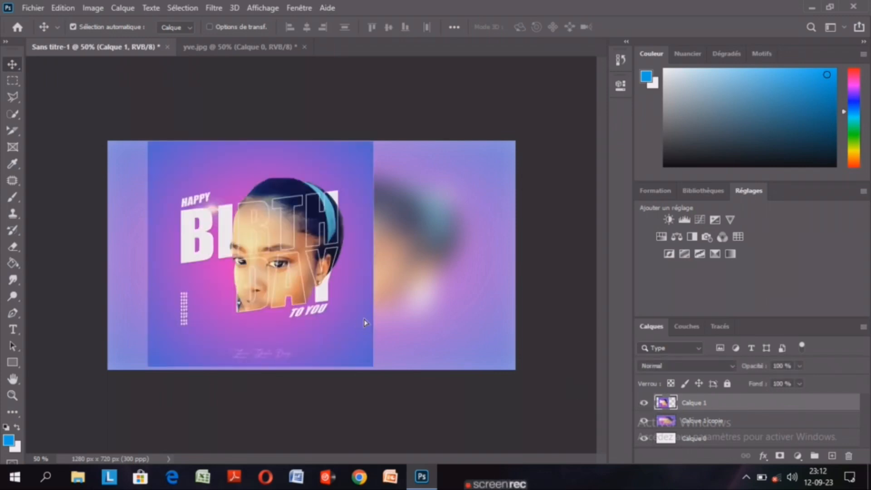
left_click_drag(357, 319, 413, 321)
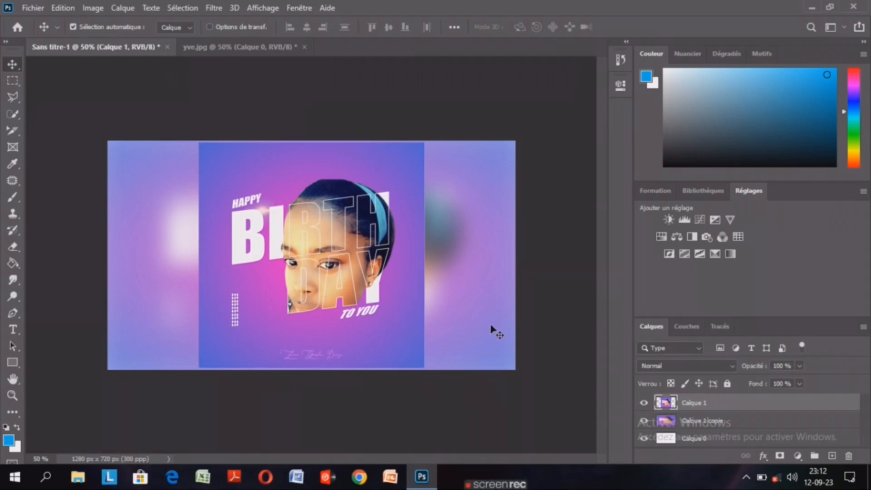
On a new layer, add gradients from pink #da18c7 to transparent, running a short way inward from all four canvas corners.
left_click(832, 456)
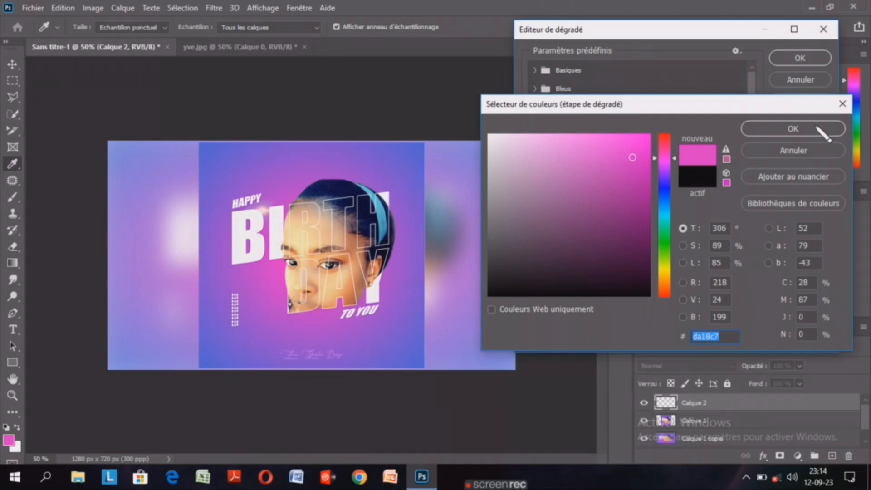
left_click_drag(109, 141, 145, 174)
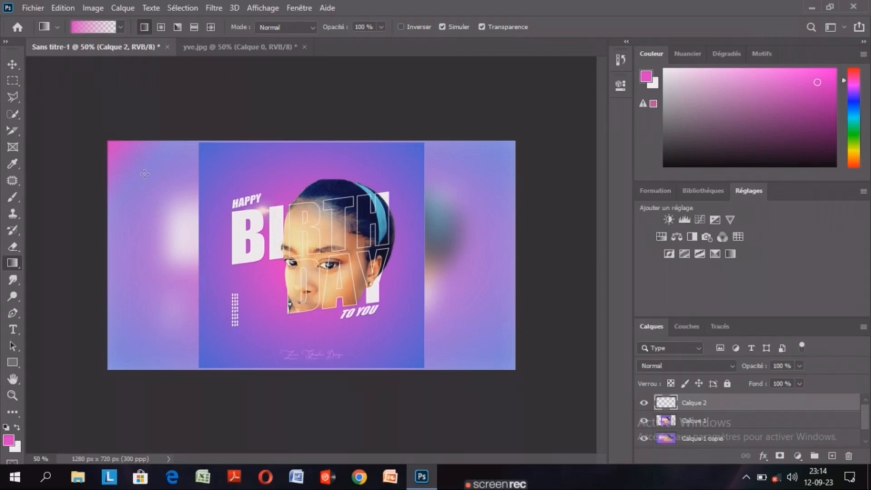
left_click_drag(109, 368, 157, 311)
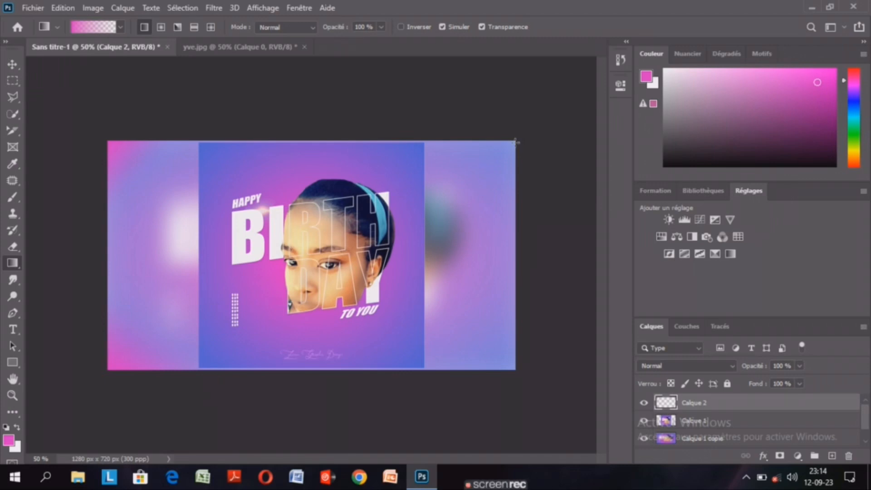
left_click_drag(516, 143, 470, 178)
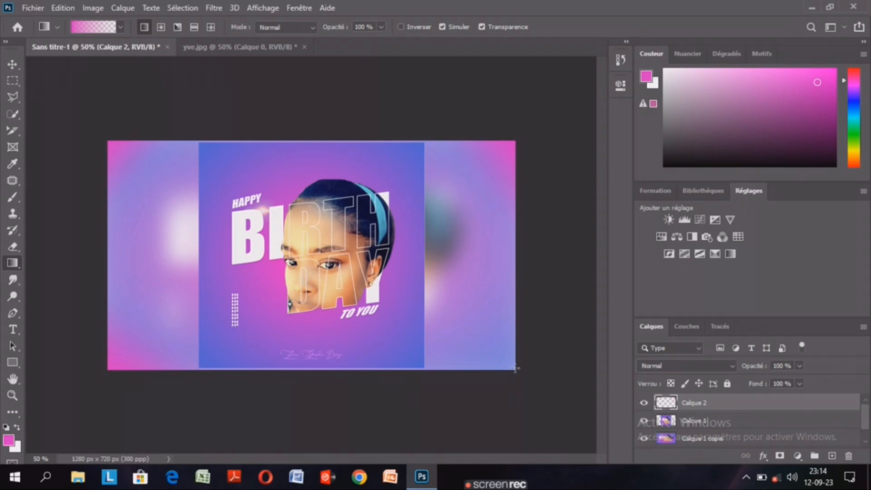
left_click_drag(515, 368, 483, 334)
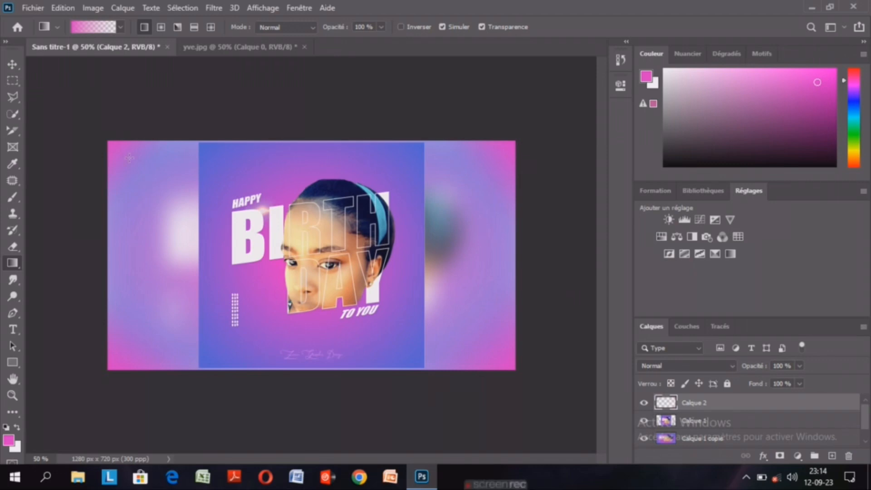
key("v")
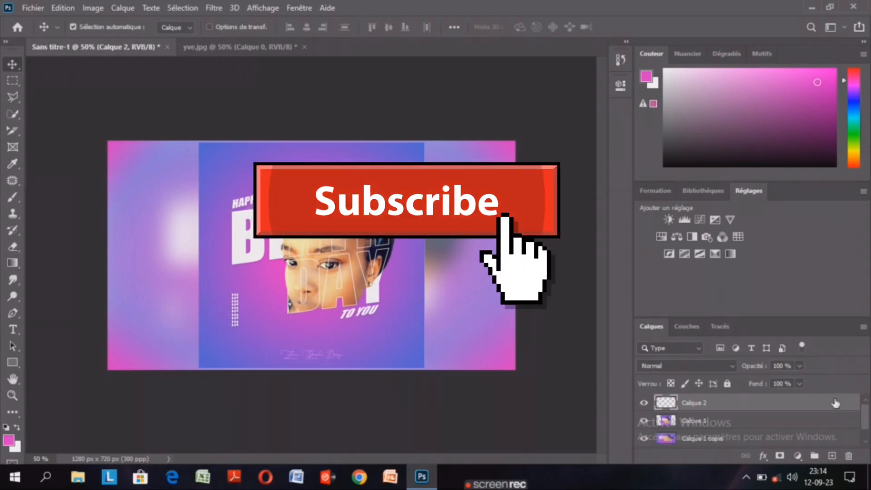
left_click_drag(866, 416, 867, 441)
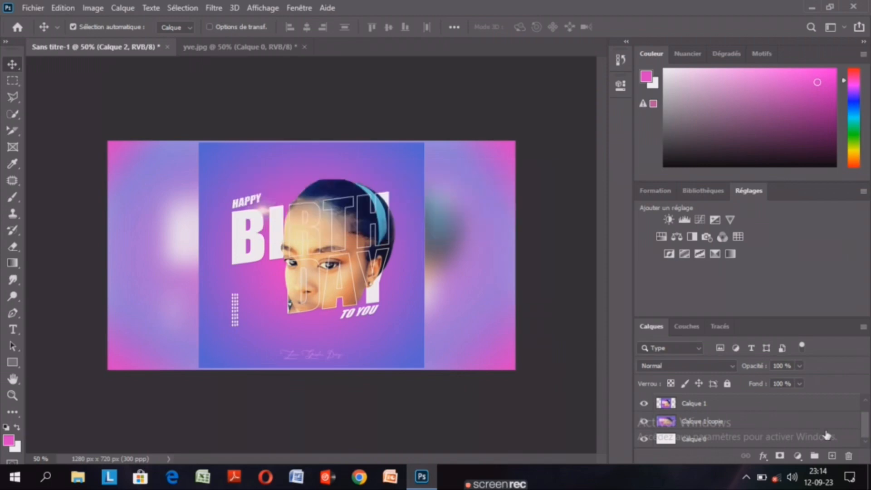
left_click(800, 439)
right_click(800, 438)
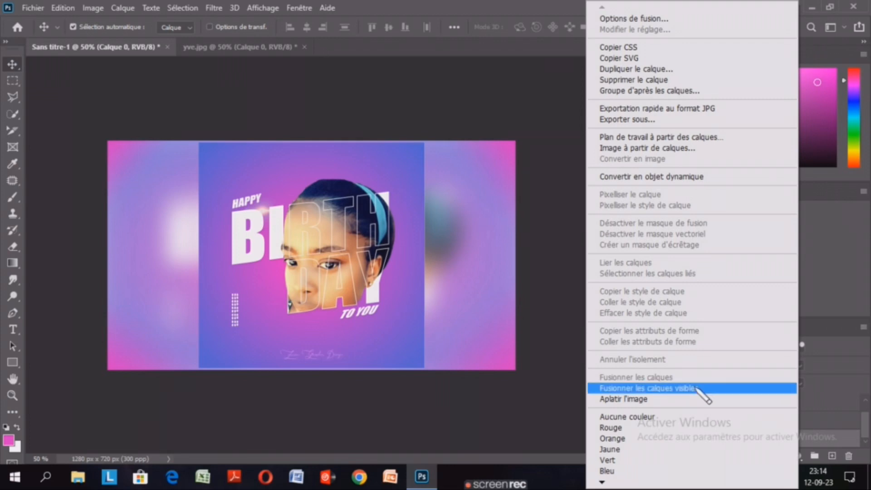
left_click(559, 392)
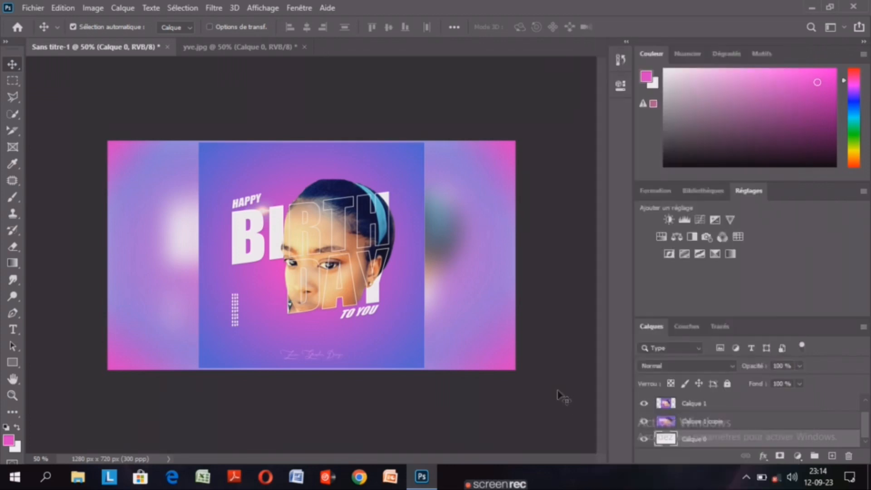
Examine the whole composition up close and at reduced size, checking the centered image, blurred background and pink corners.
key("ctrl")
key("ctrl+plus")
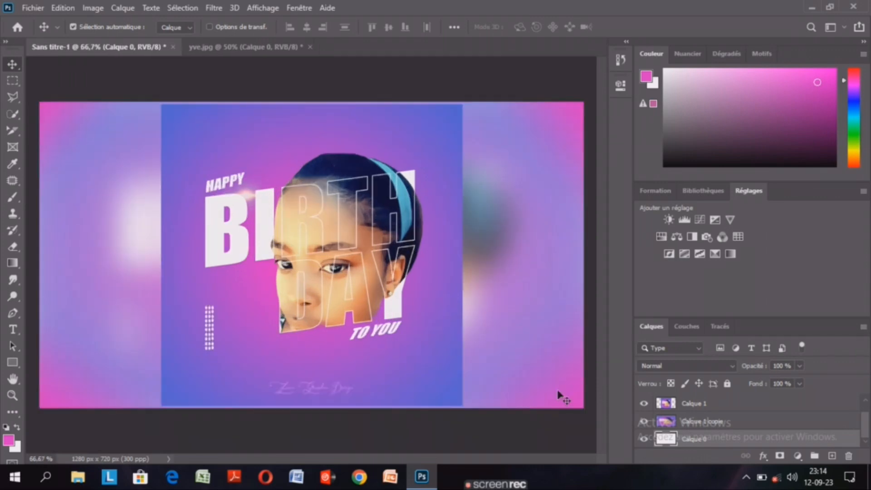
key("ctrl+minus")
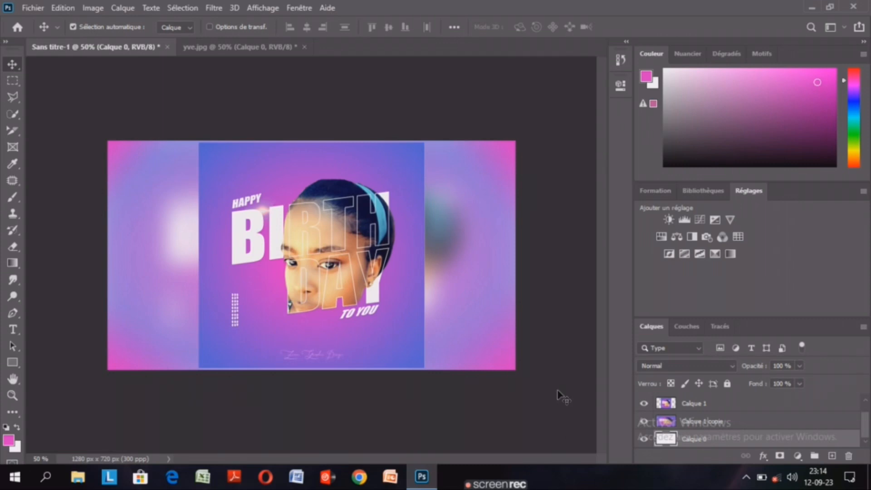
key("ctrl+1")
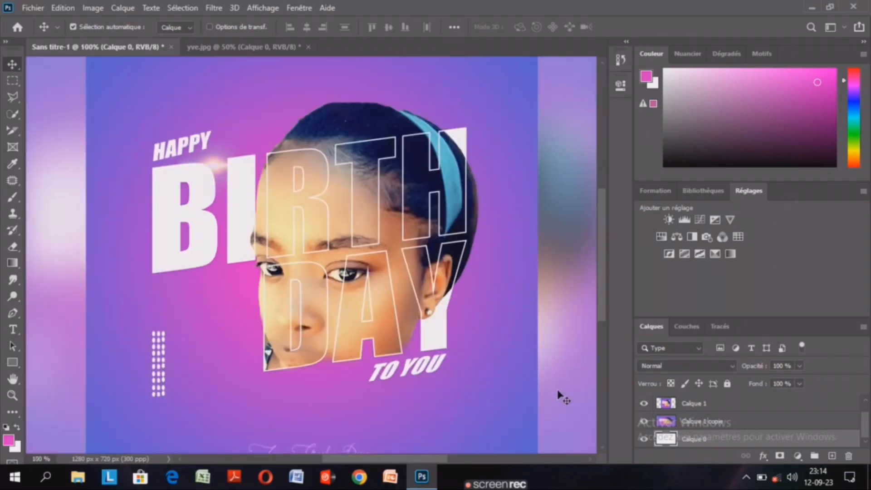
key("ctrl+minus")
key("ctrl+minus")
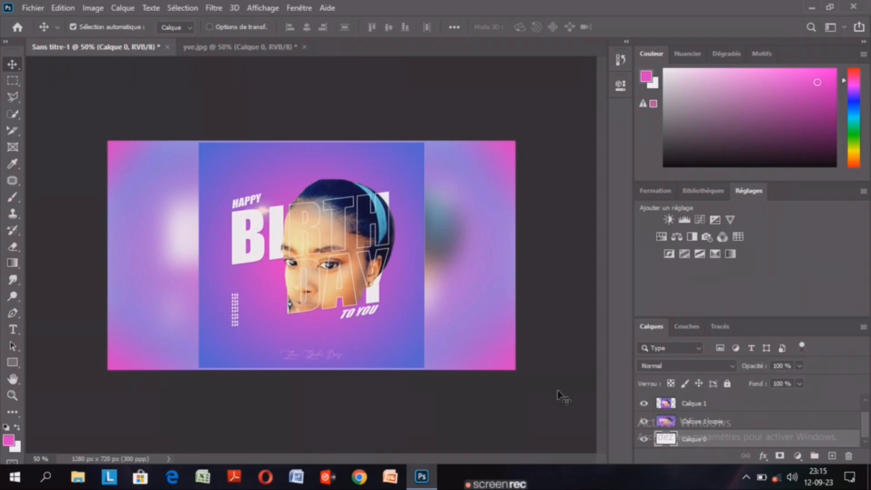
key("ctrl")
key("ctrl+plus")
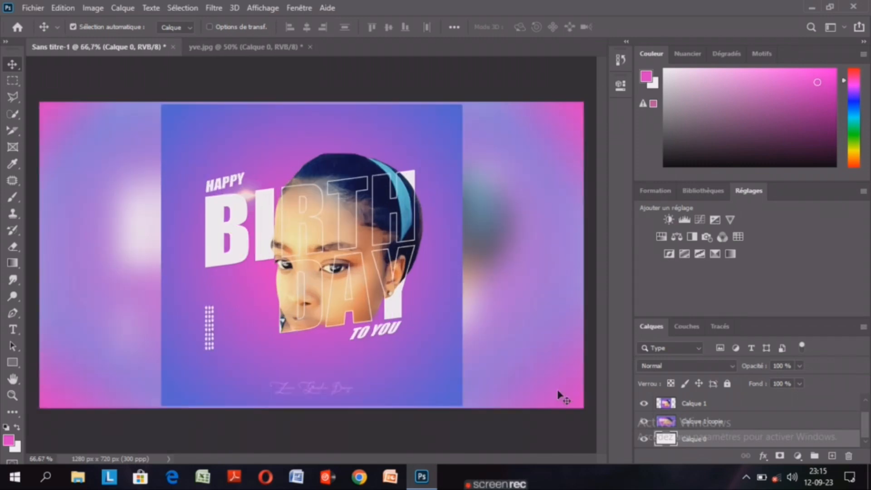